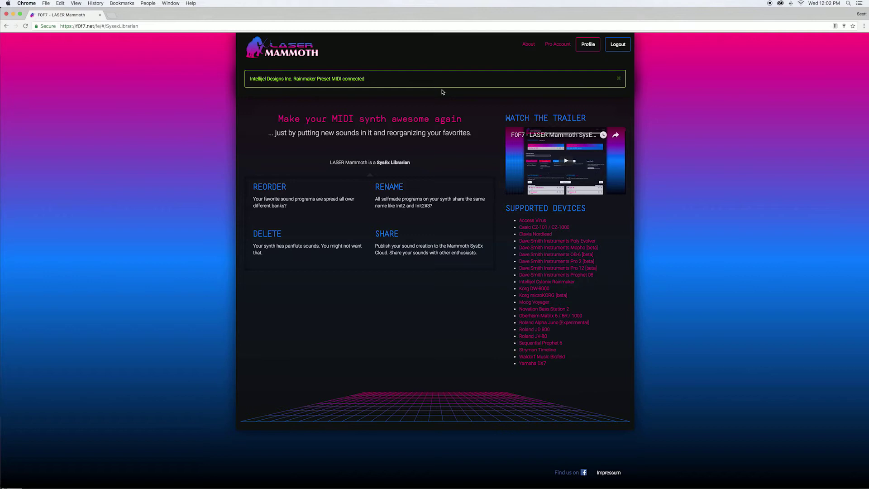
Dismiss the MIDI notice and select Intellijel Cylonix Rainmaker as the device.
click(620, 80)
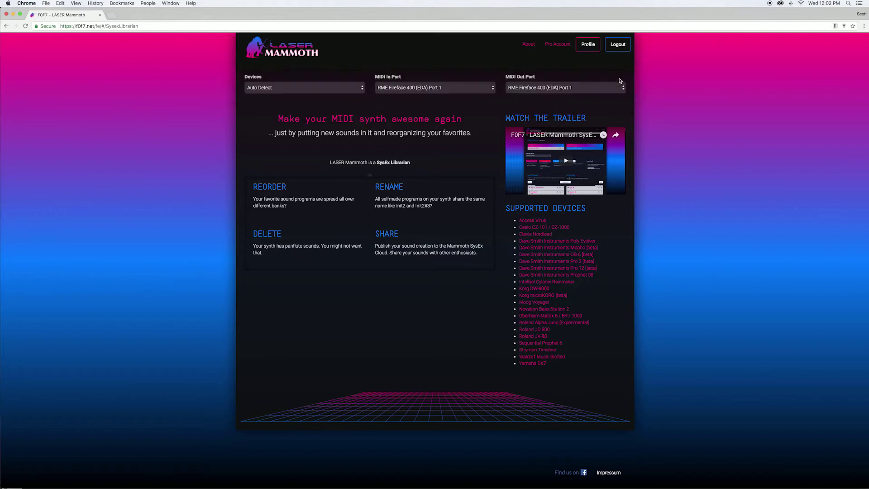
click(344, 92)
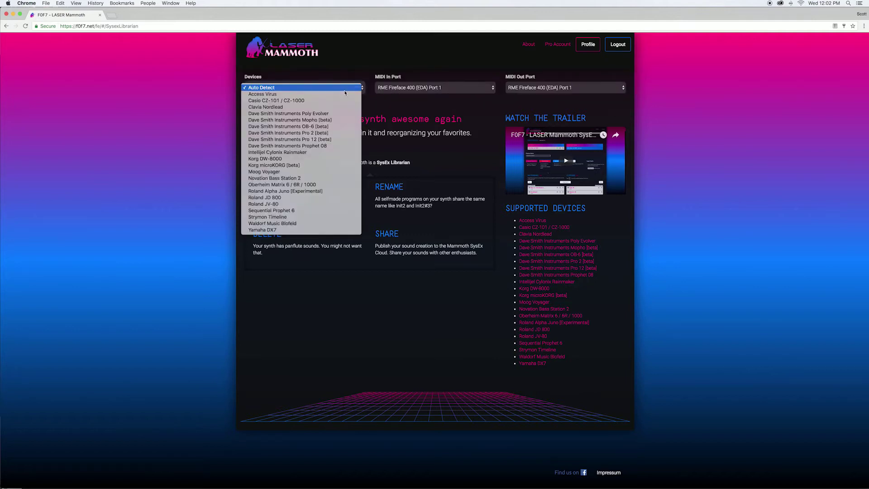
click(318, 152)
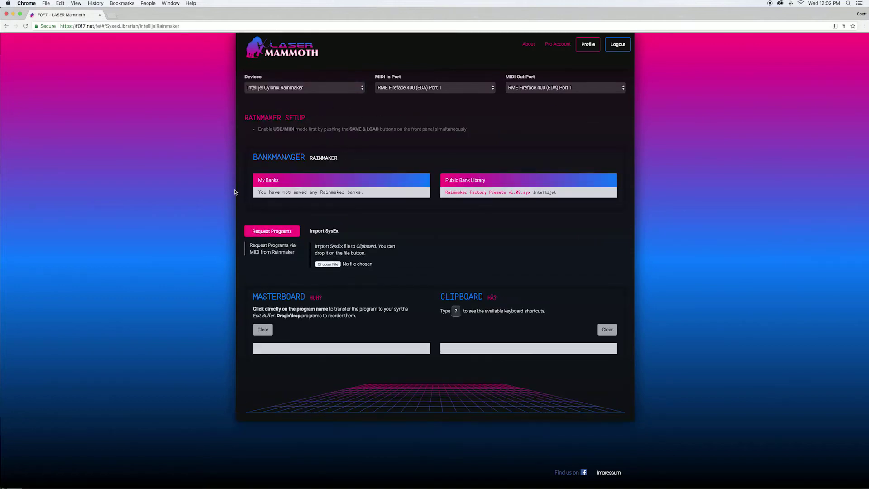
Set both MIDI In Port and MIDI Out Port to Rainmaker Preset MIDI.
click(435, 92)
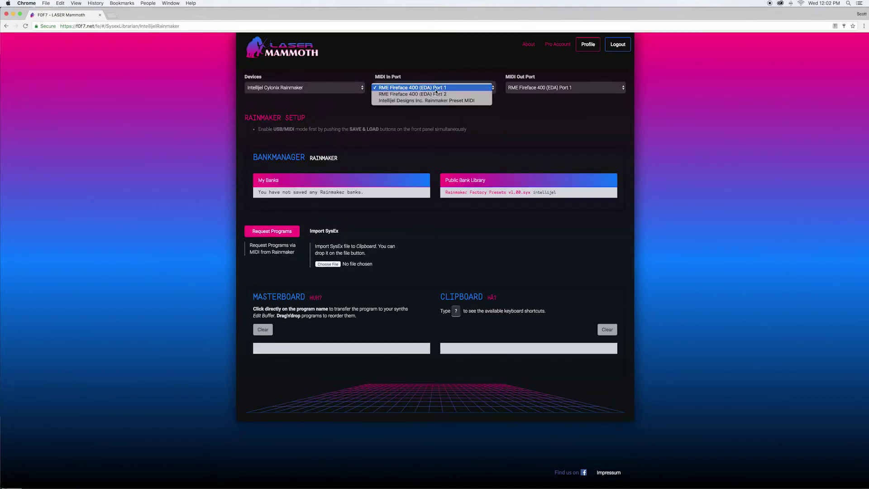
click(432, 102)
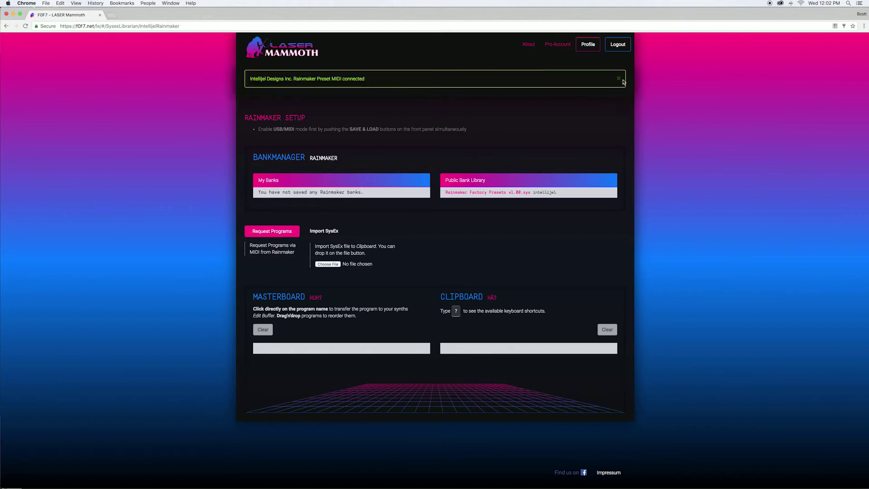
click(621, 80)
click(561, 88)
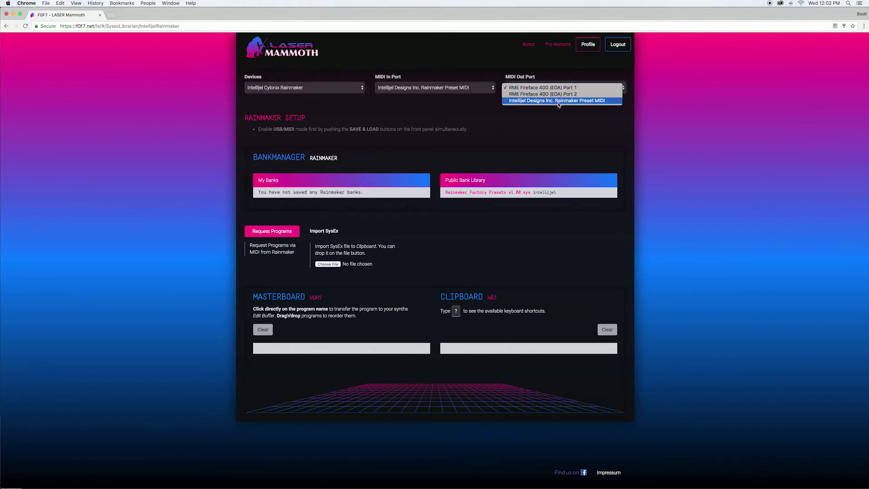
click(559, 100)
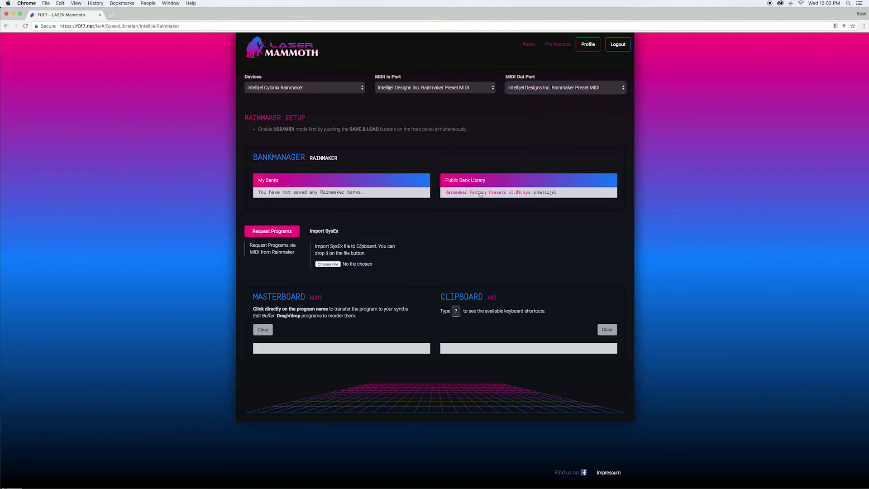
Request all programs from the Rainmaker and review the Masterboard list.
click(266, 233)
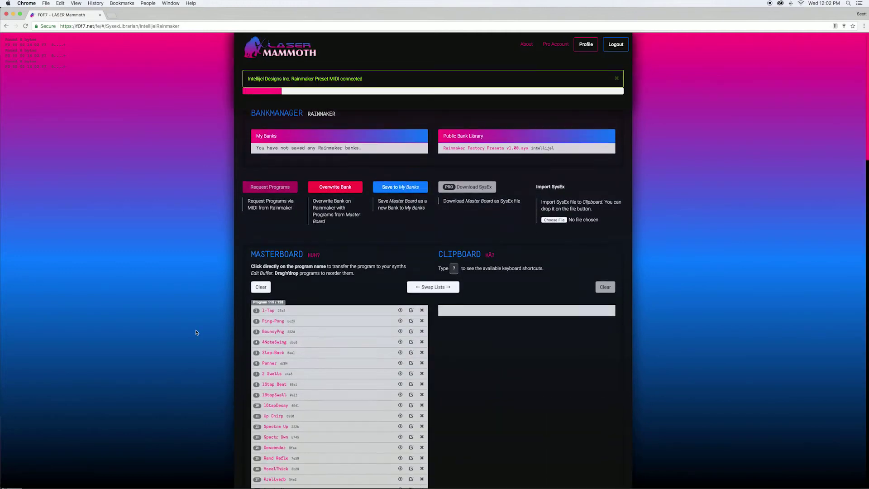
scroll(195, 331, down, 10)
scroll(196, 332, down, 20)
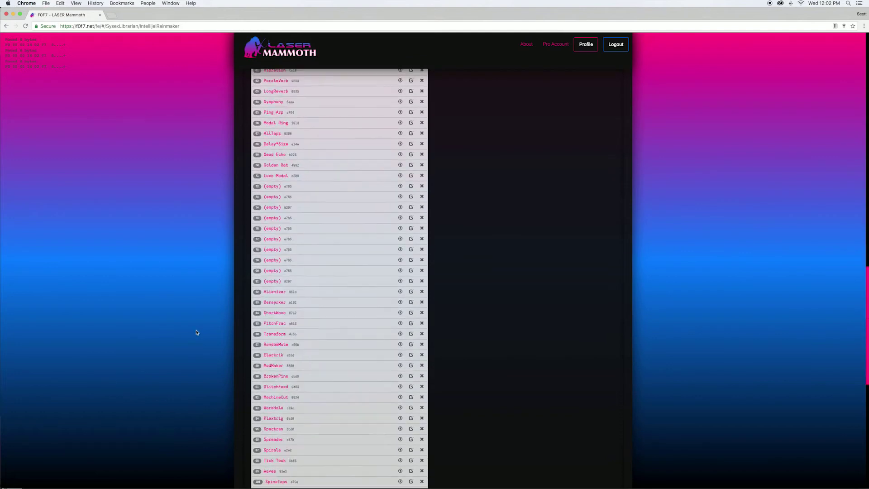
scroll(196, 332, up, 15)
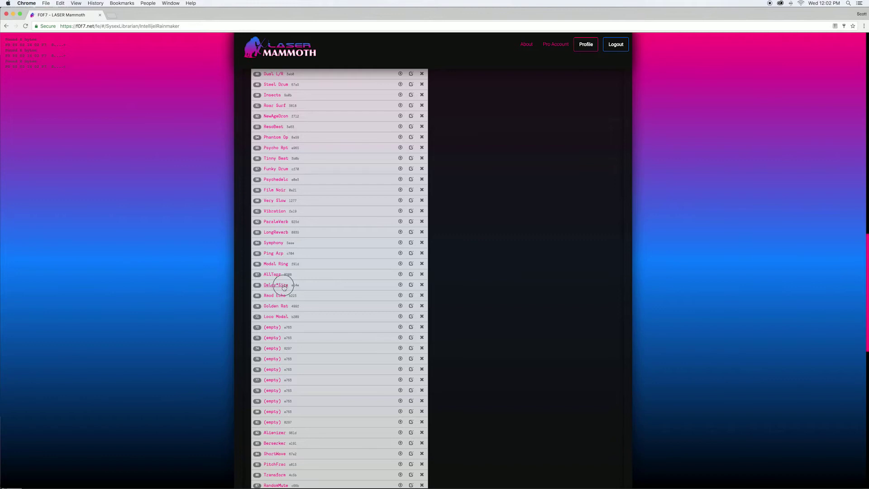
Edit and confirm the name of the Delay*Size program.
click(310, 288)
click(412, 286)
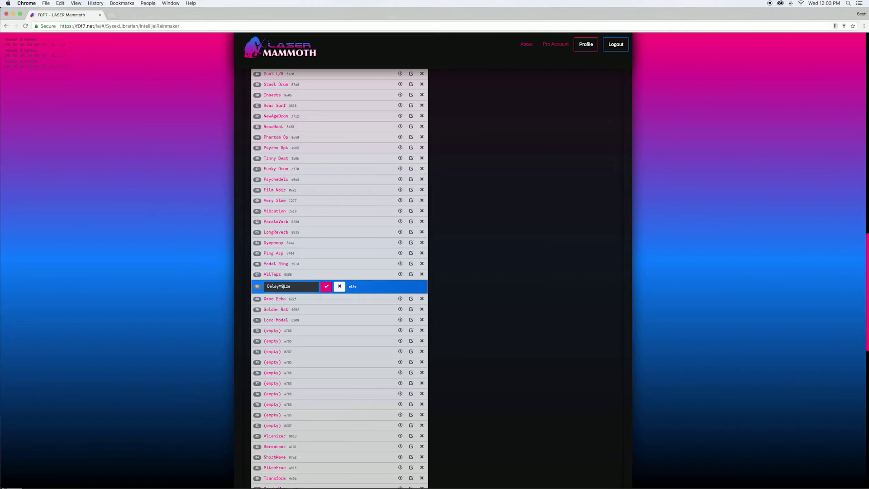
click(340, 286)
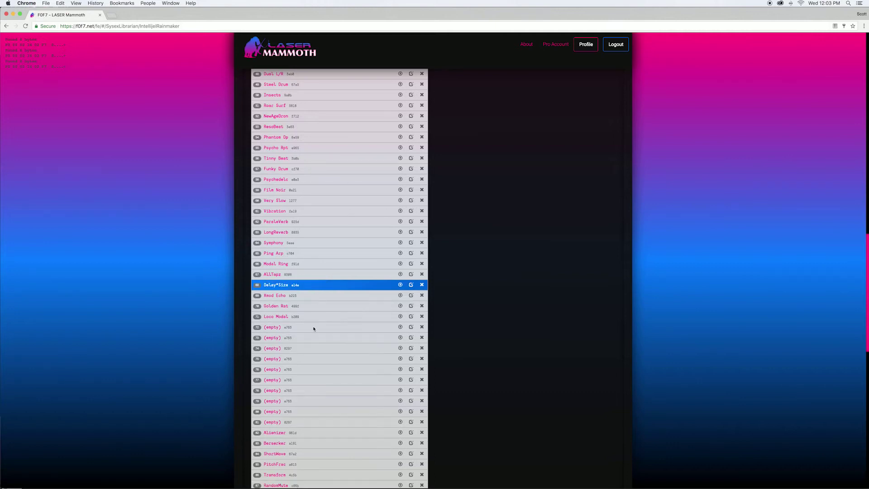
Drag Ping Arp down among the empty slots after Loco Model.
drag(330, 252, 326, 337)
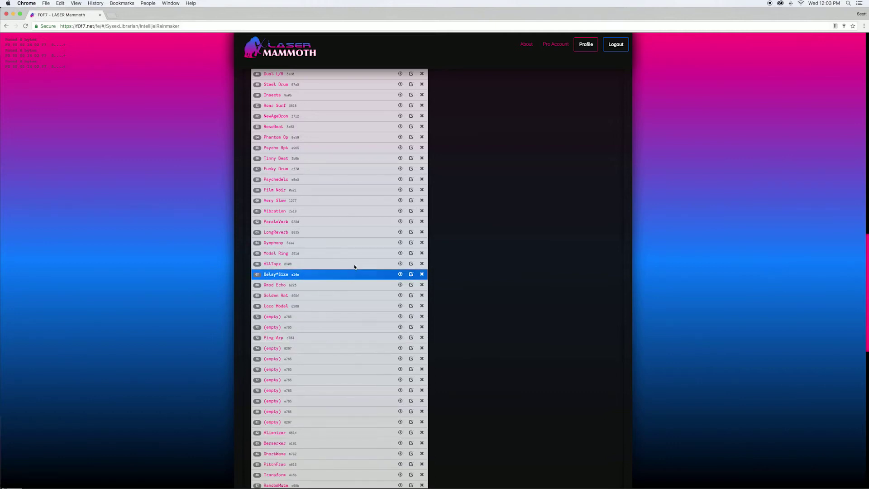
drag(360, 181, 352, 261)
scroll(368, 220, up, 3)
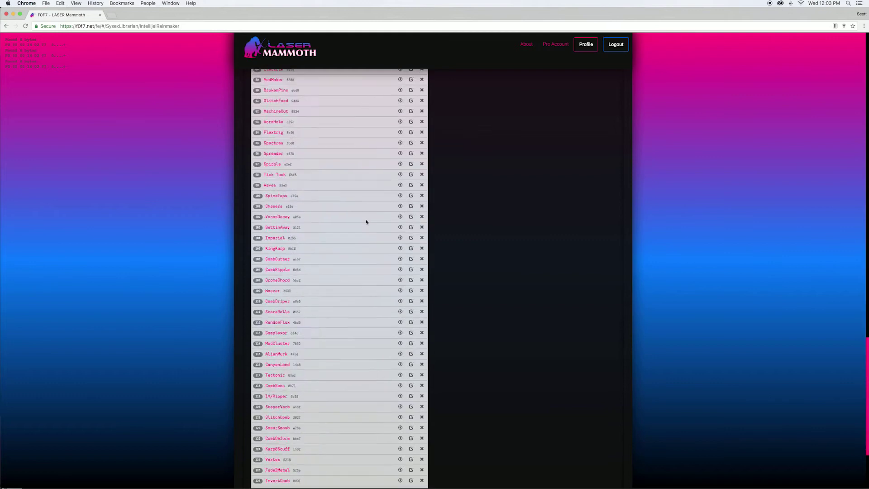
scroll(358, 234, up, 15)
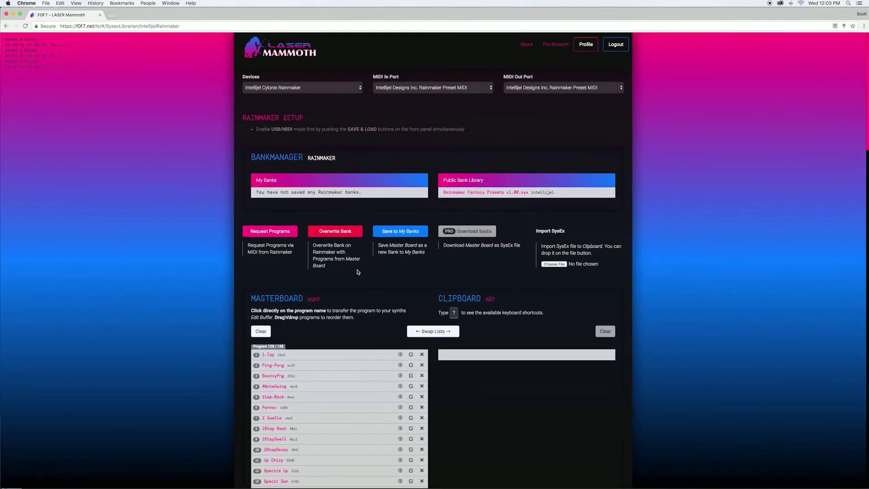
Save the Masterboard to My Banks as 'Demo Rainmaker Bank' and share it publicly.
click(403, 235)
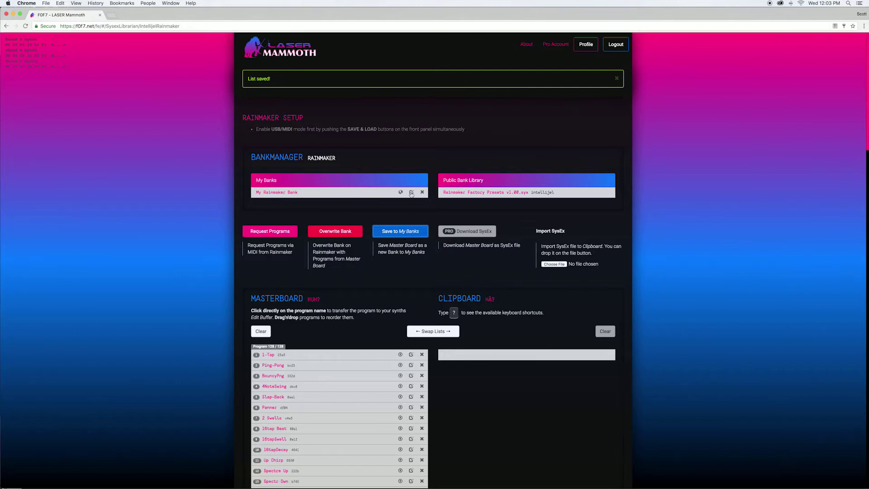
click(411, 193)
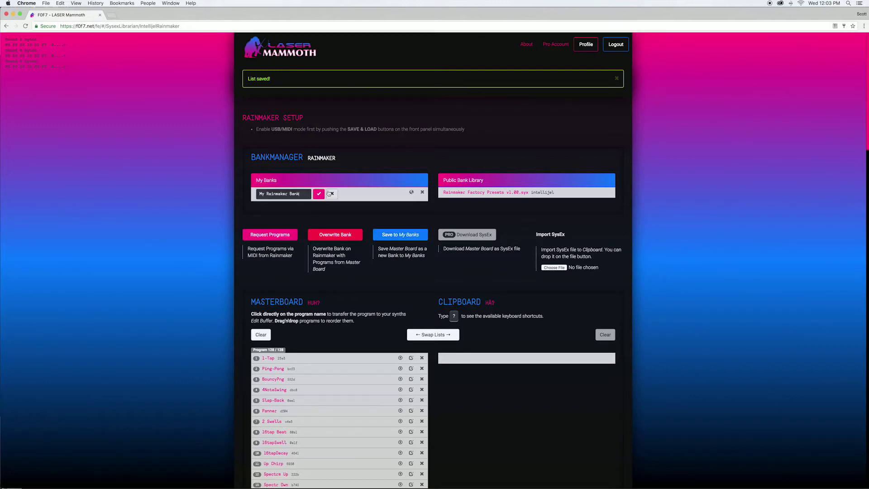
key(super+a)
text(De)
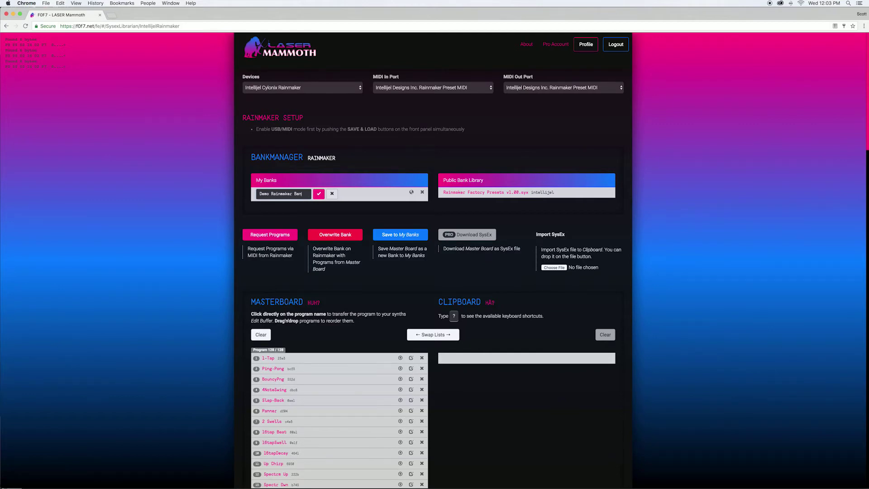
click(319, 193)
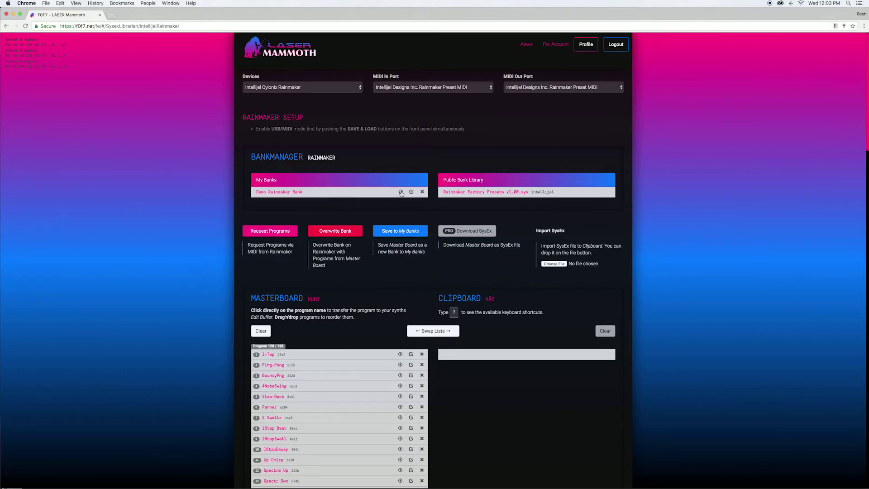
click(400, 193)
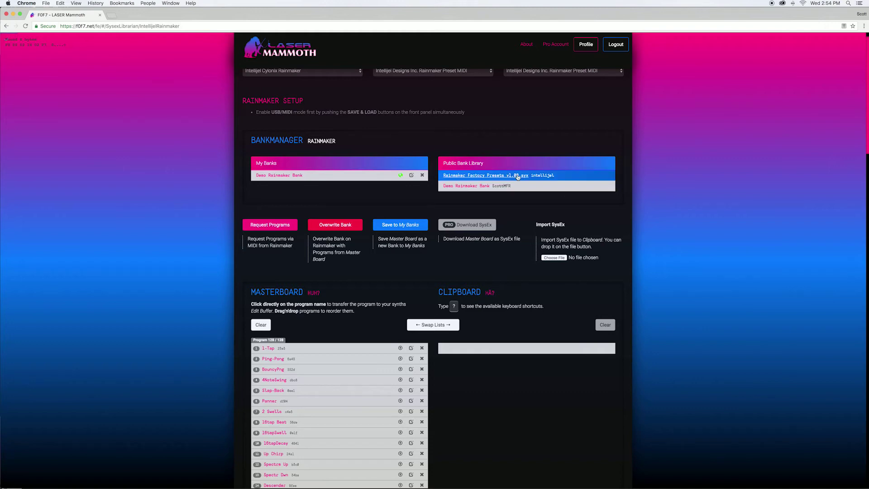
Swap Rainmaker Factory Presets into the Masterboard and overwrite the Rainmaker's bank with them.
click(517, 177)
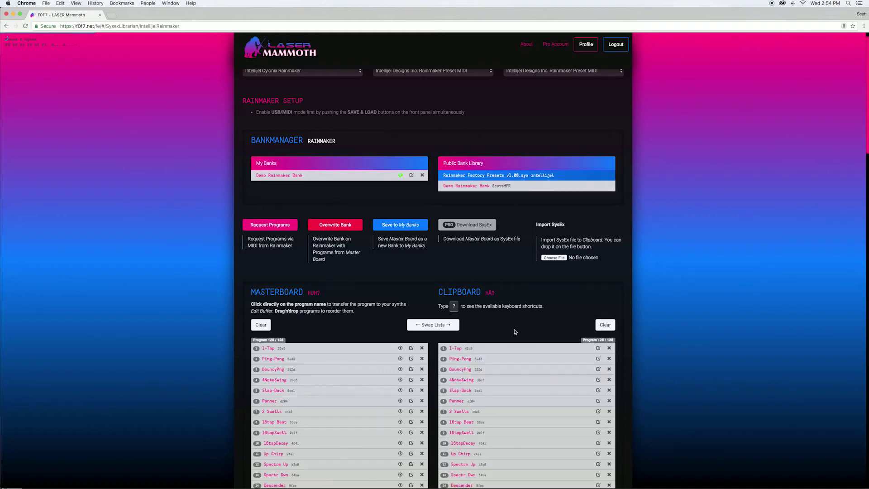
scroll(521, 339, down, 2)
scroll(521, 340, down, 5)
scroll(500, 214, up, 3)
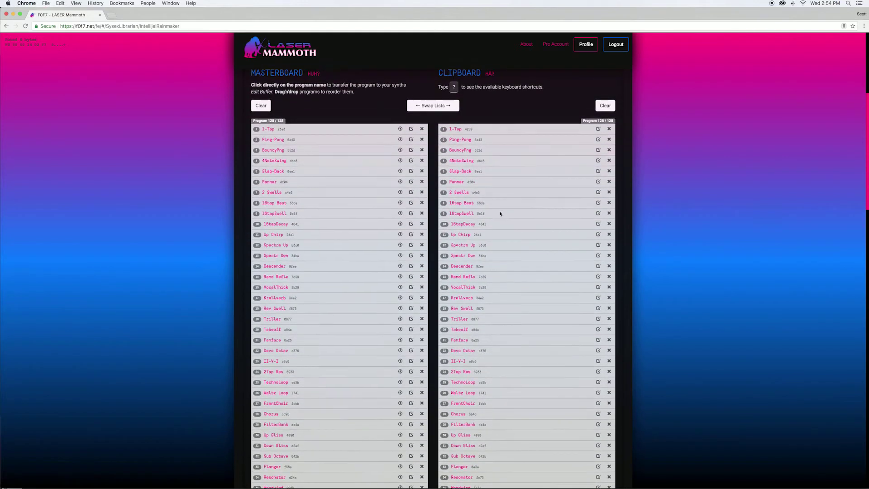
scroll(500, 216, down, 1)
click(434, 172)
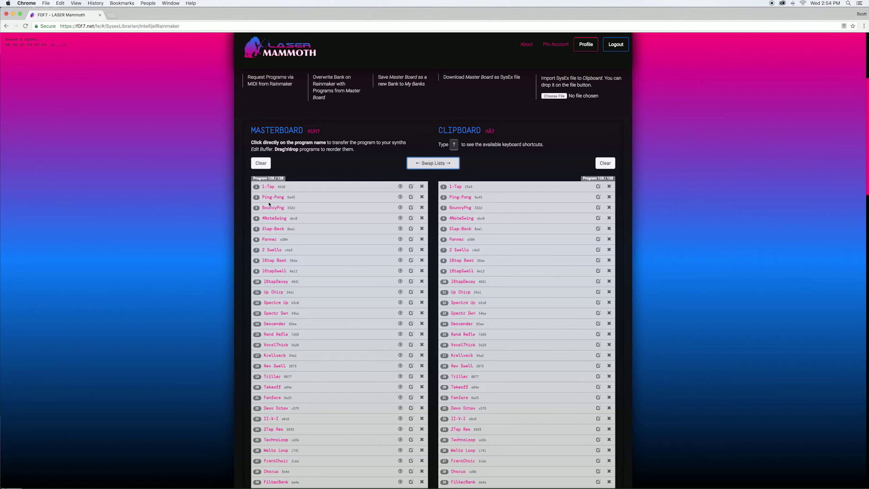
scroll(276, 202, up, 3)
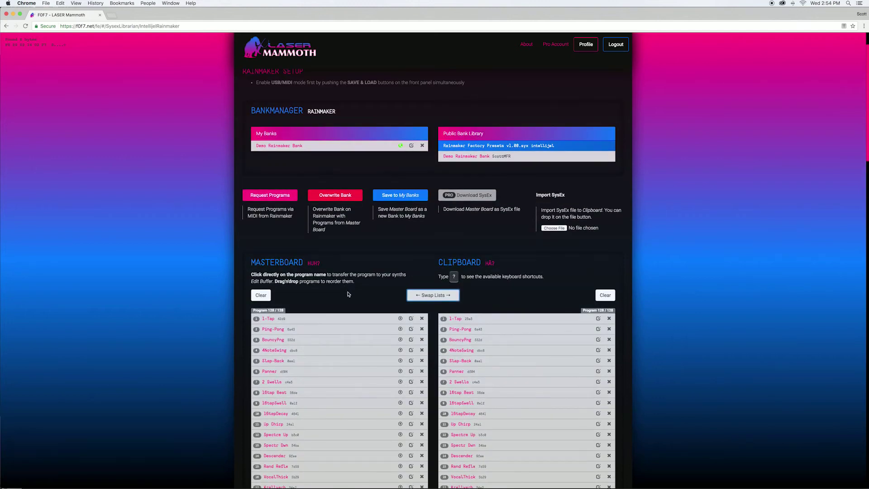
click(349, 198)
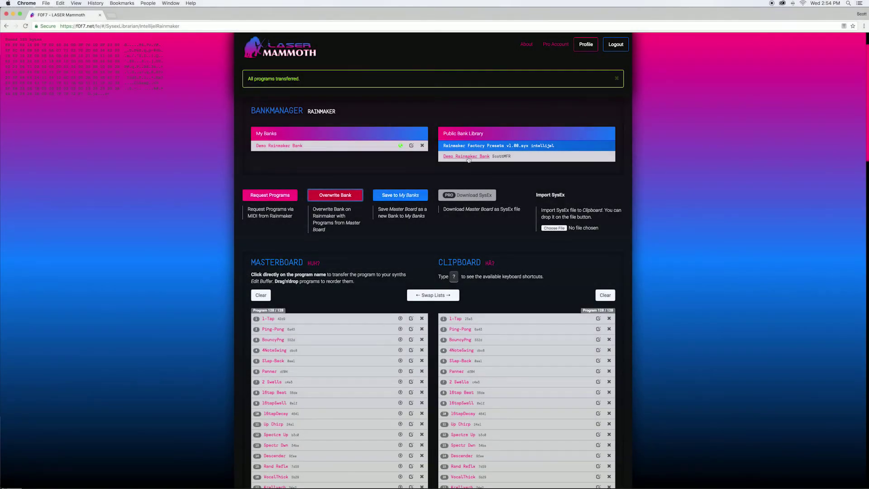
Load Demo Rainmaker Bank from the Public Bank Library into the Clipboard.
click(480, 156)
scroll(552, 338, down, 20)
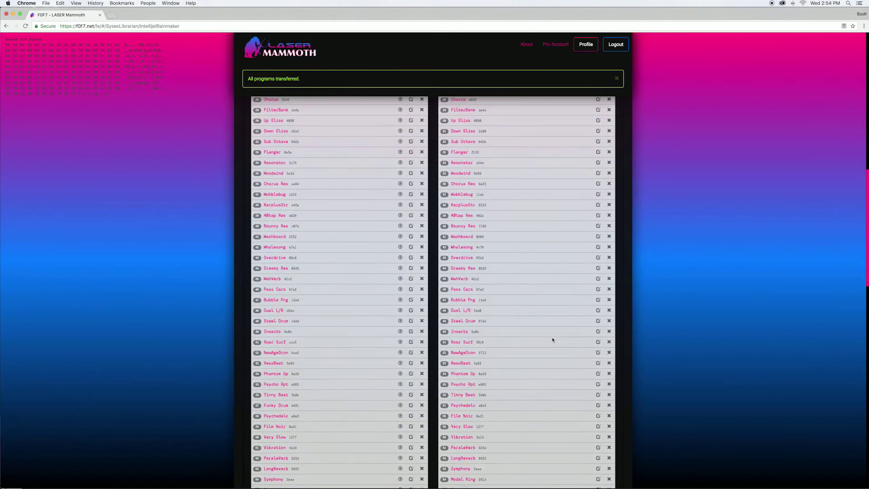
scroll(552, 340, up, 6)
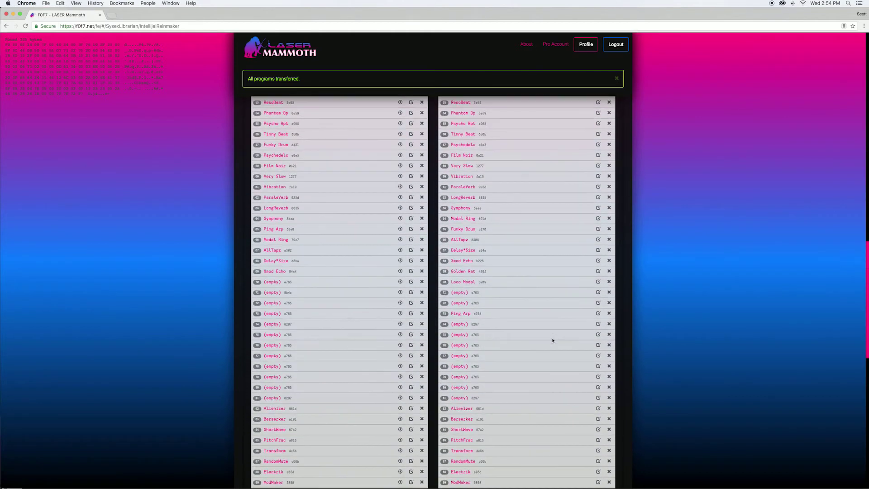
scroll(450, 300, up, 1)
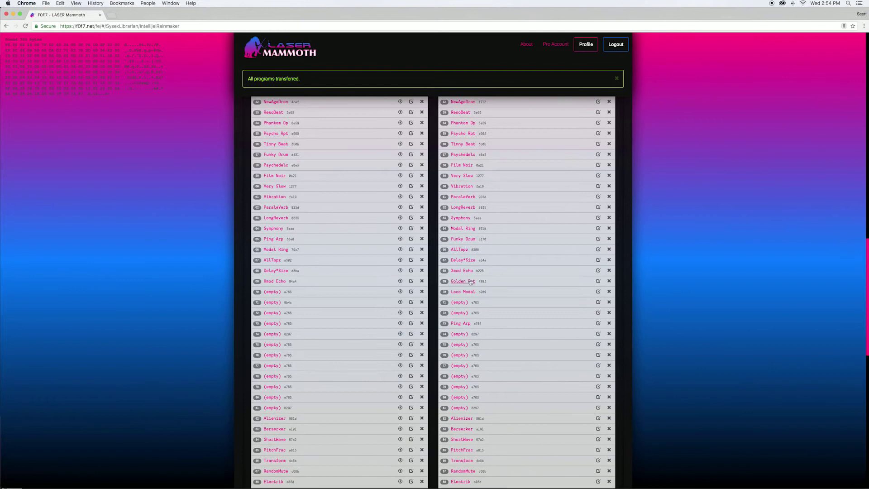
scroll(520, 283, up, 20)
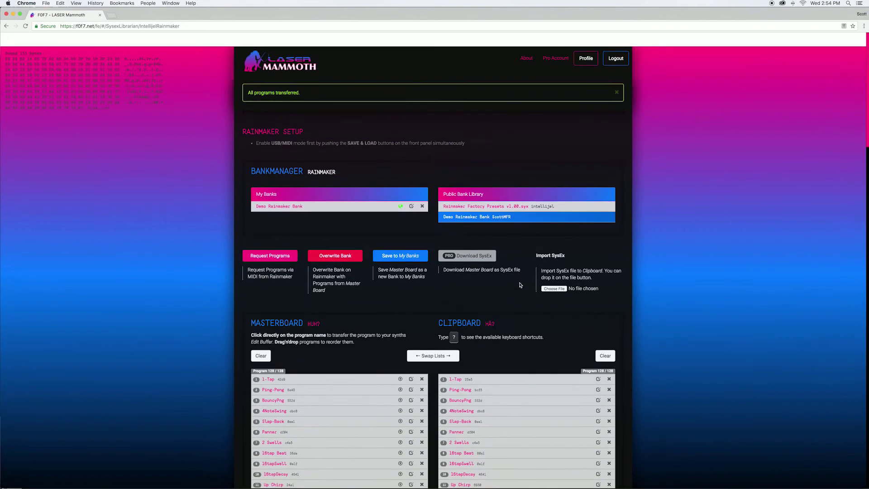
click(463, 203)
scroll(483, 338, down, 18)
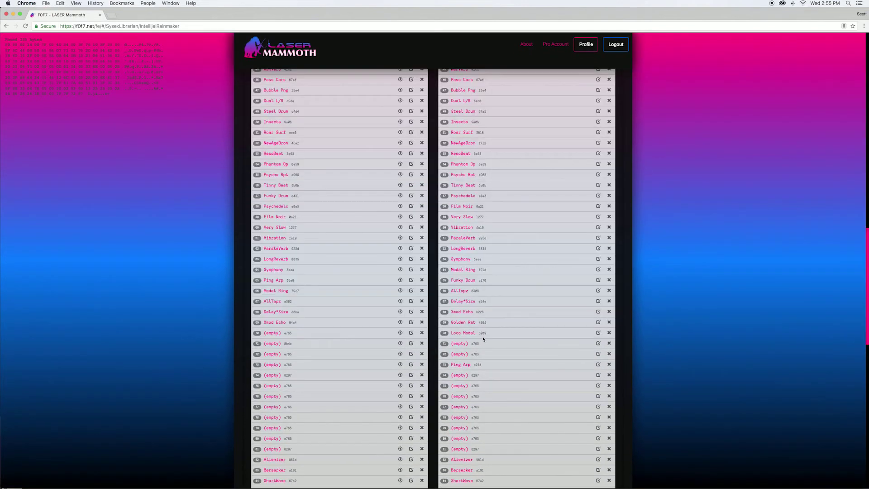
Copy Golden Rat and Loco Modal into Masterboard slots 70 and 71.
drag(465, 322, 275, 337)
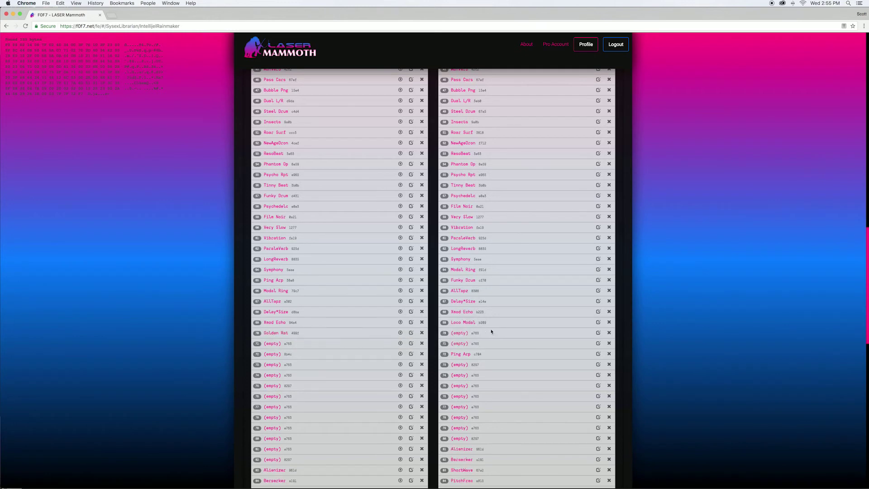
drag(470, 326, 283, 345)
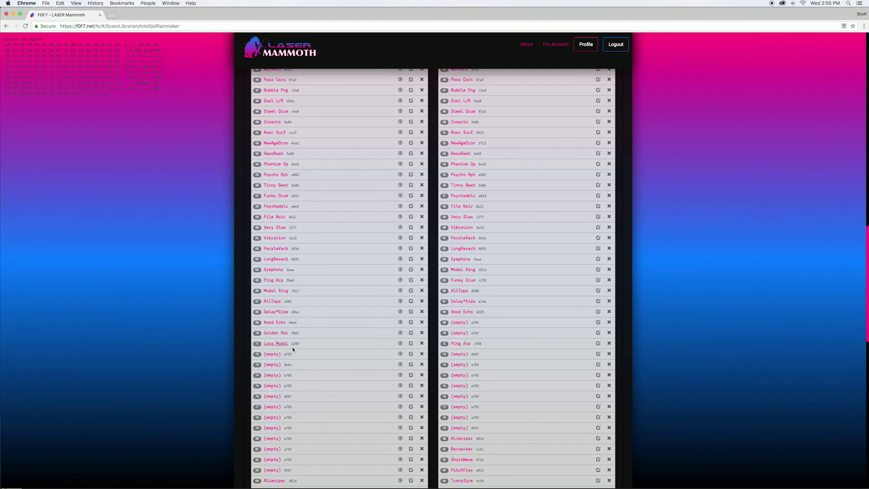
scroll(324, 366, down, 3)
scroll(325, 365, down, 5)
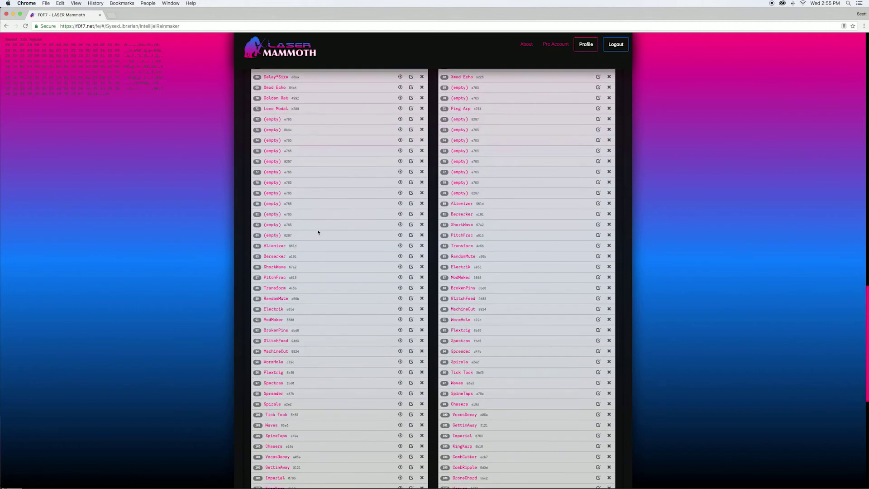
scroll(351, 314, down, 10)
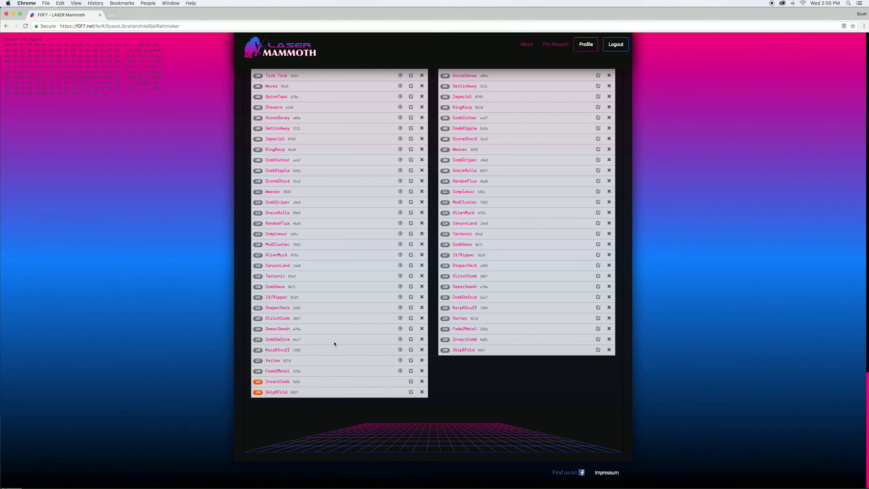
scroll(334, 343, up, 12)
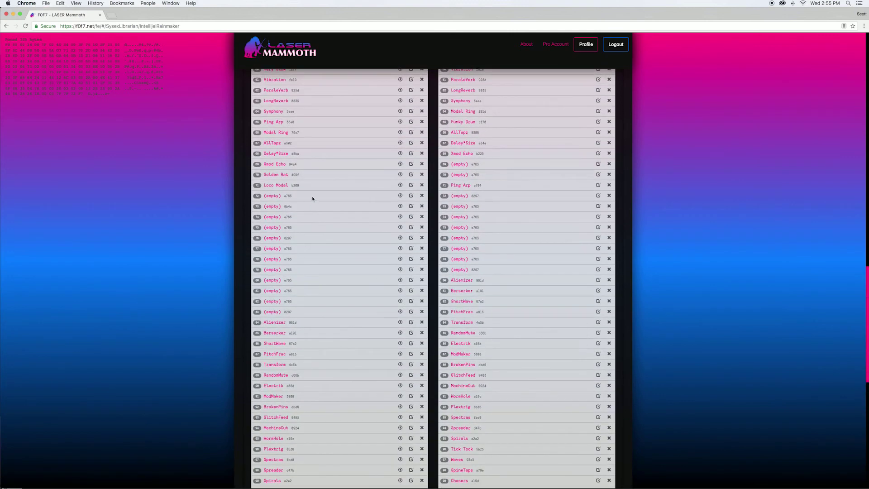
Delete two consecutive empty programs at Masterboard slot 72, after Loco Modal.
click(289, 197)
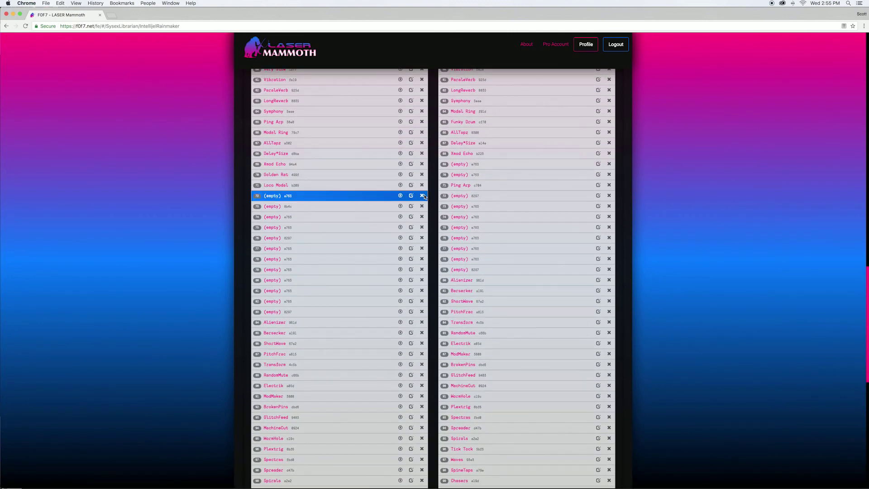
click(423, 195)
click(301, 197)
click(421, 196)
scroll(326, 244, down, 12)
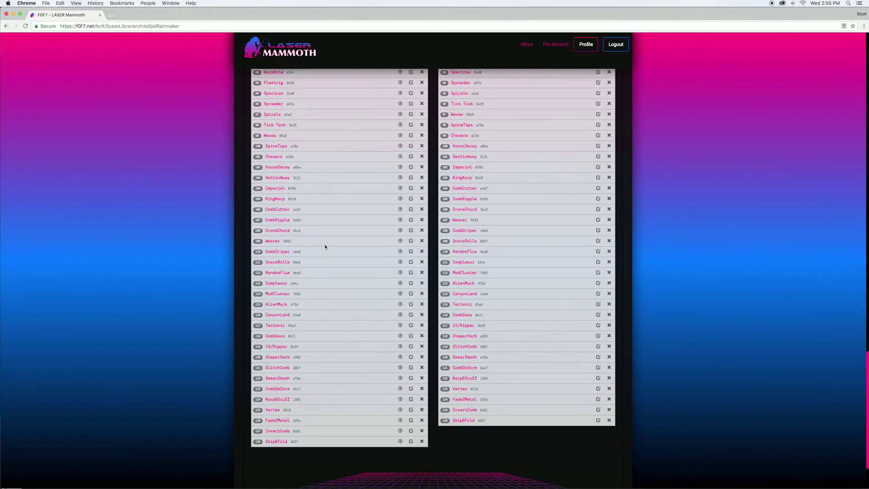
scroll(325, 249, up, 20)
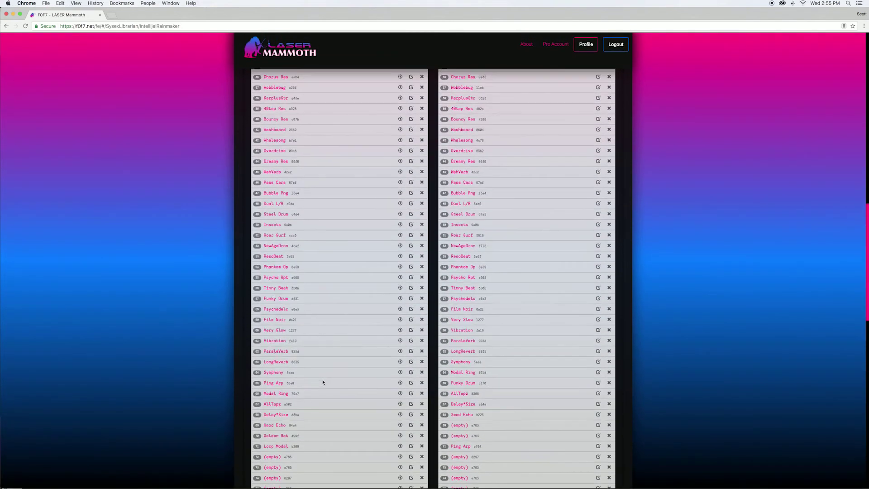
scroll(324, 365, up, 5)
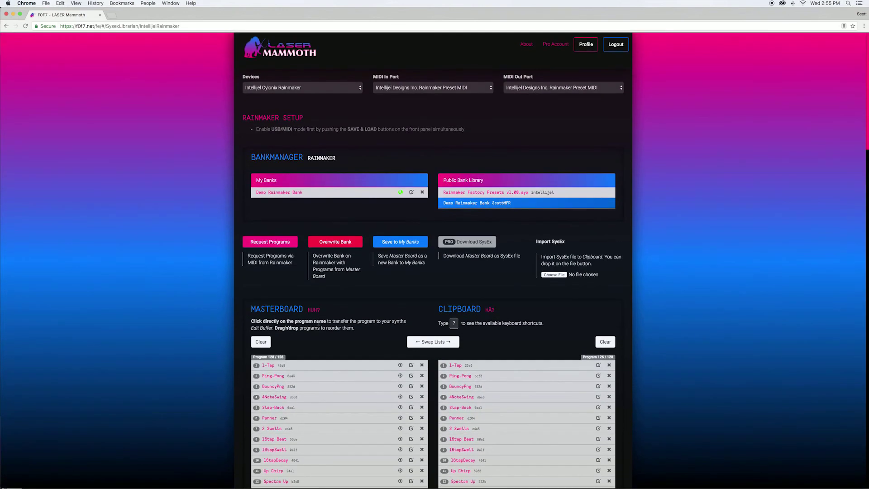
Start overwriting the Rainmaker's bank with the edited Masterboard programs.
click(351, 241)
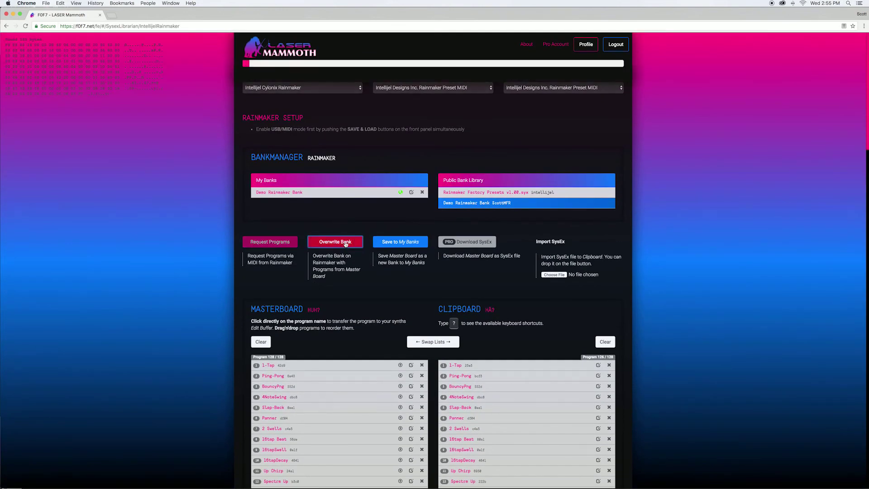